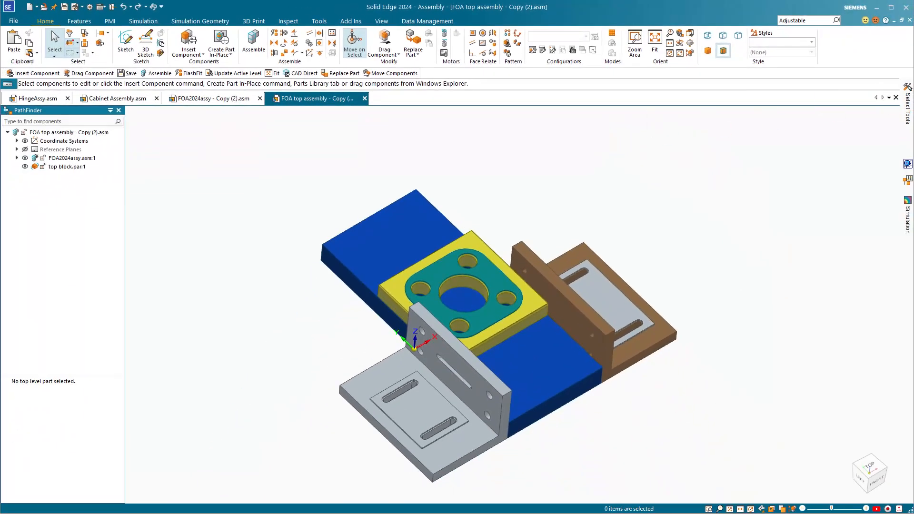
# Delete the configuration files FOA top assembly.cfg and FOA2024assy.cfg from the foa2024 folder in File Explorer
pyautogui.moveTo(913, 98); pyautogui.dragTo(677, 88)
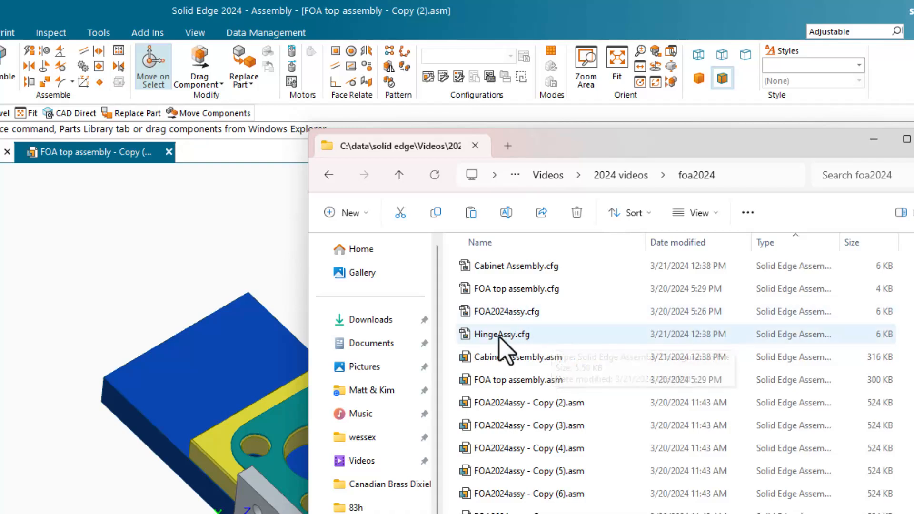
pyautogui.moveTo(498, 338); pyautogui.dragTo(525, 268)
pyautogui.press('Delete')
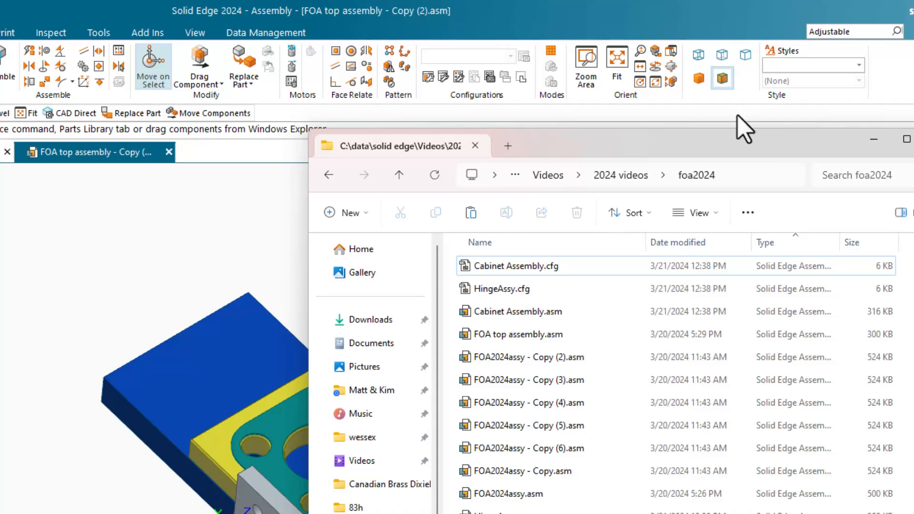
pyautogui.moveTo(698, 145); pyautogui.dragTo(913, 160)
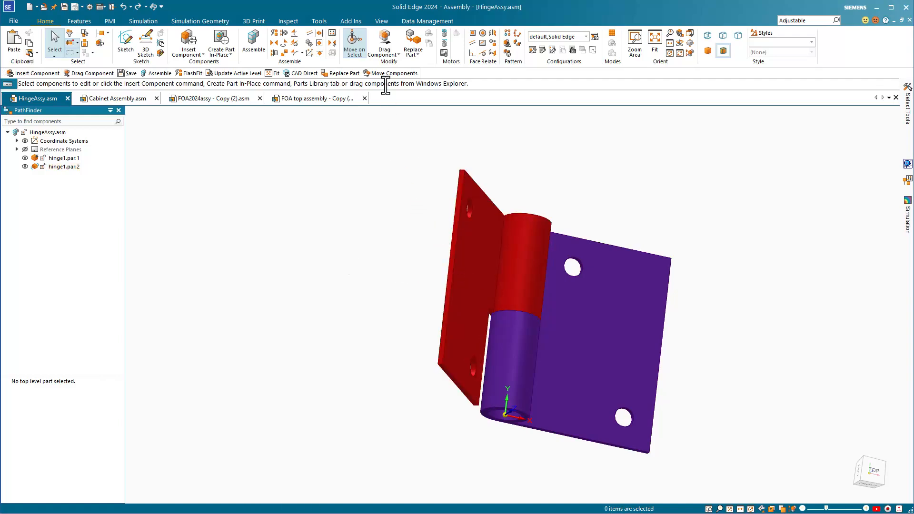
# Rotate the red hinge leaf about the hinge pin axis in HingeAssy.asm with Drag Component
pyautogui.click(384, 42)
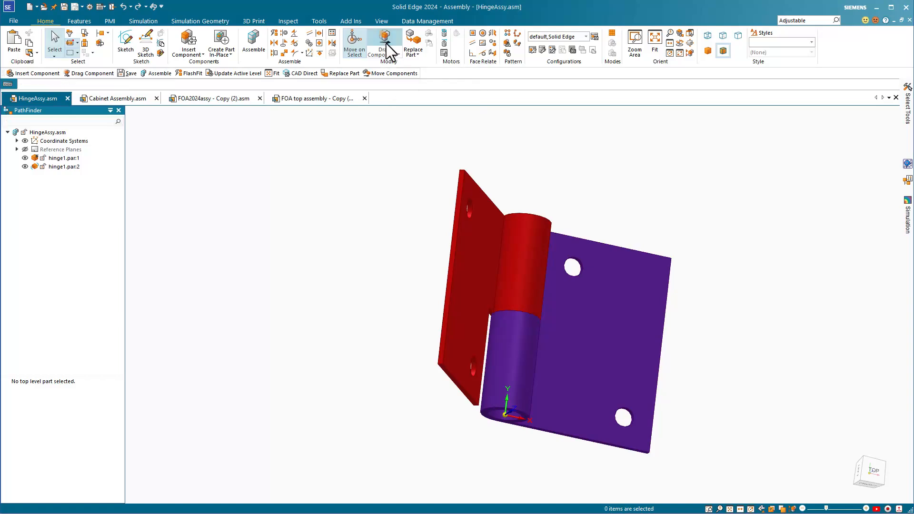
pyautogui.click(467, 249)
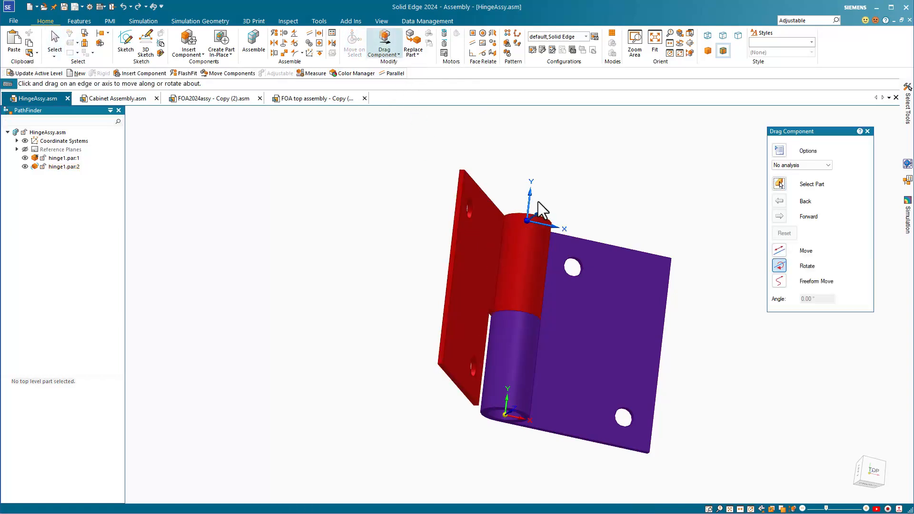
pyautogui.moveTo(548, 179)
pyautogui.mouseDown()
pyautogui.moveTo(571, 133)
pyautogui.moveTo(544, 238)
pyautogui.moveTo(548, 164)
pyautogui.moveTo(550, 188)
pyautogui.moveTo(559, 186)
pyautogui.mouseUp()
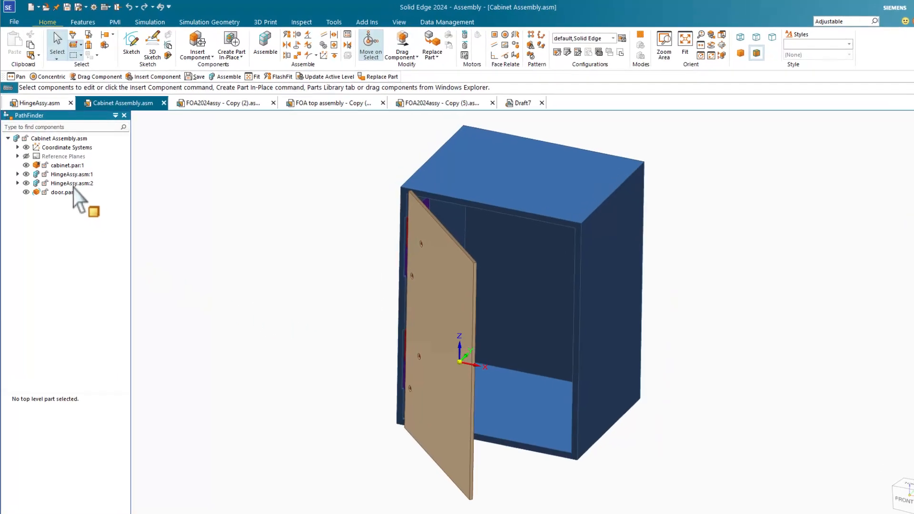
# Examine the Simplified/Adjustable options of the first HingeAssy subassembly in the cabinet assembly and the Drag Component command
pyautogui.click(61, 174)
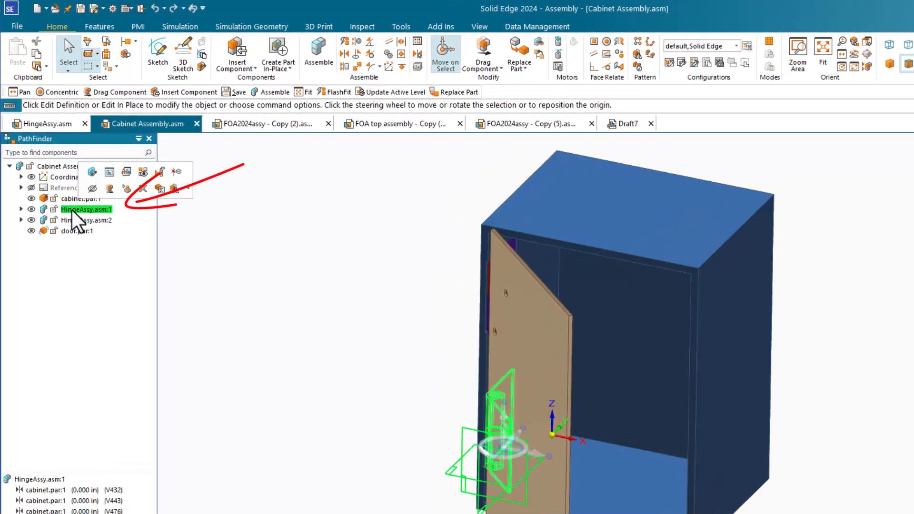
pyautogui.rightClick(73, 211)
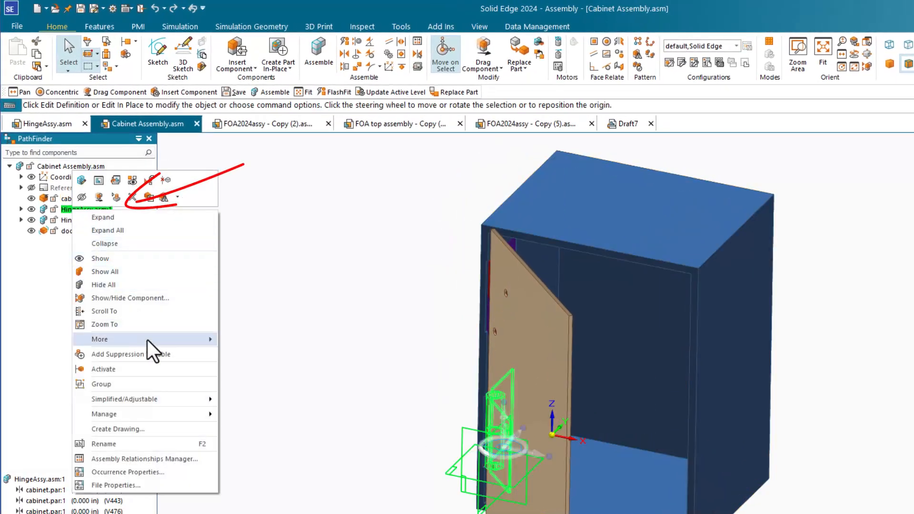
pyautogui.moveTo(150, 403)
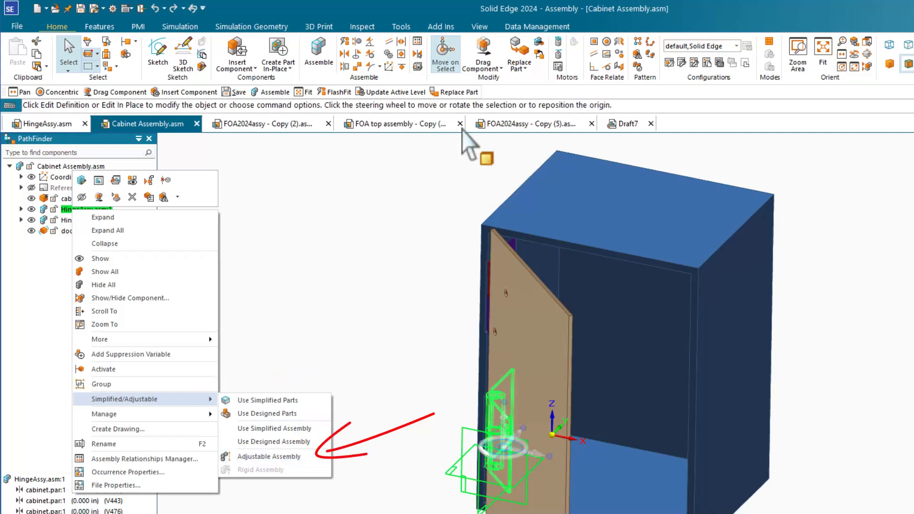
pyautogui.click(493, 70)
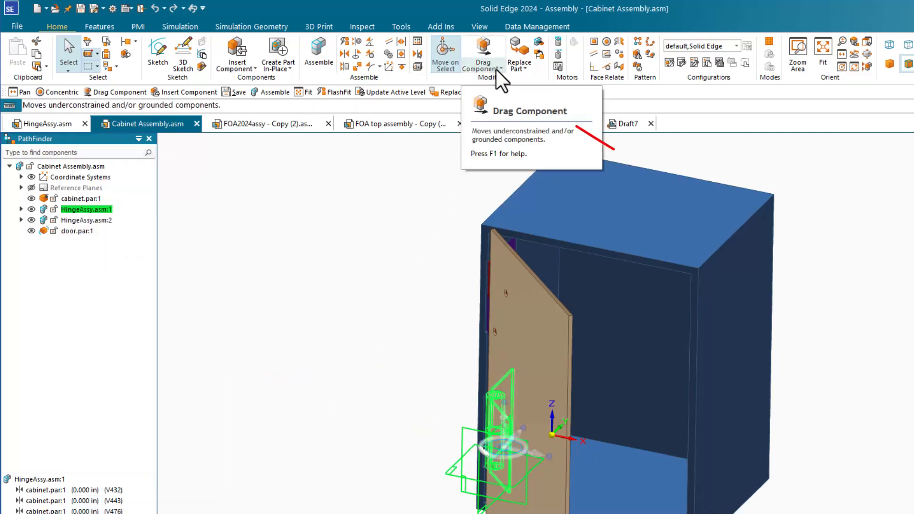
pyautogui.click(501, 69)
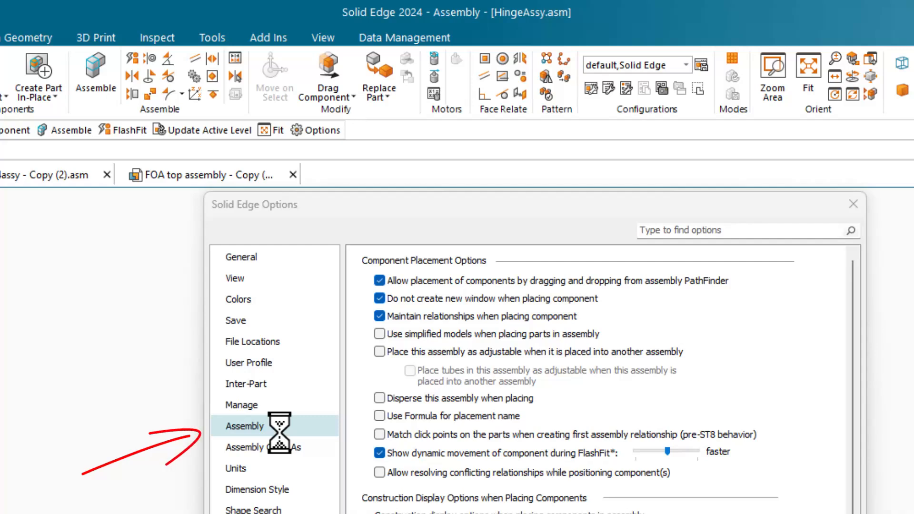
# Set HingeAssy.asm to be placed as adjustable when it is inserted into another assembly
pyautogui.click(379, 352)
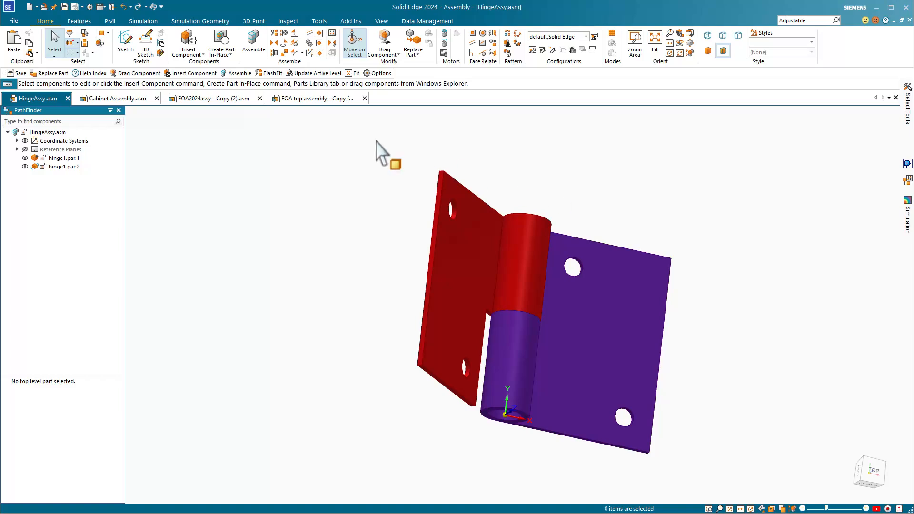
# Switch to FOA2024assy - Copy (2).asm and show the Family of Assemblies pane
pyautogui.click(208, 98)
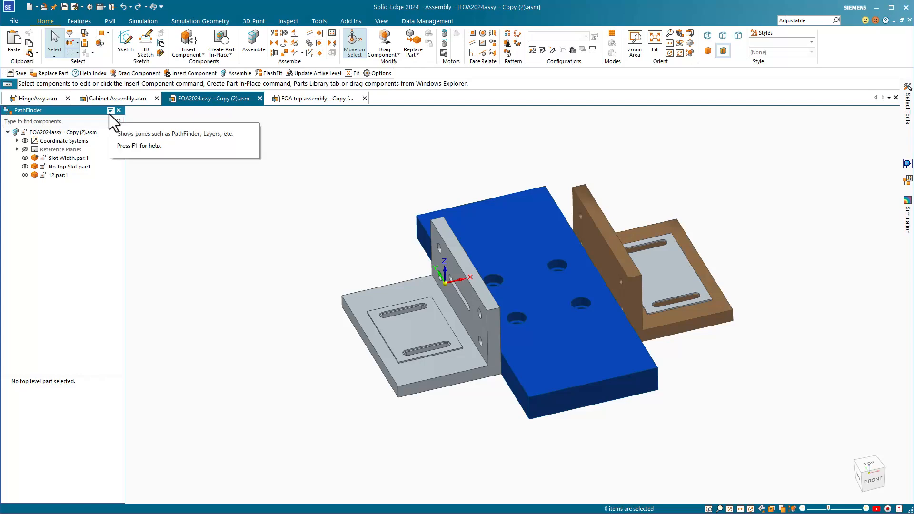
pyautogui.click(110, 111)
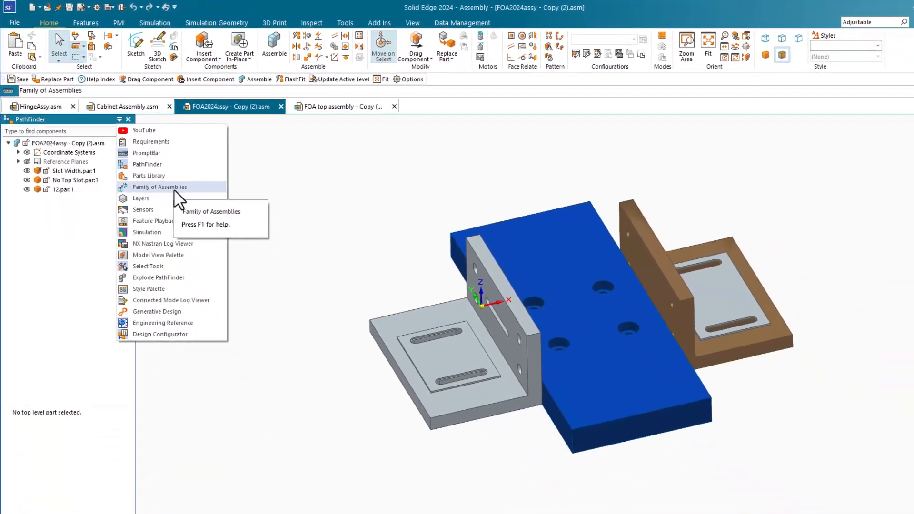
pyautogui.click(253, 276)
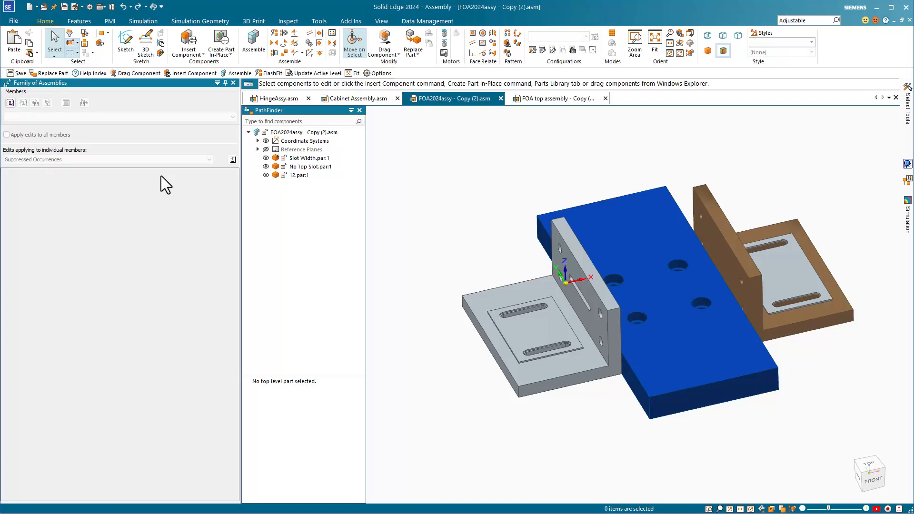
# Convert the assembly to alternate positions, naming the current member Default and the new member New Member
pyautogui.click(10, 106)
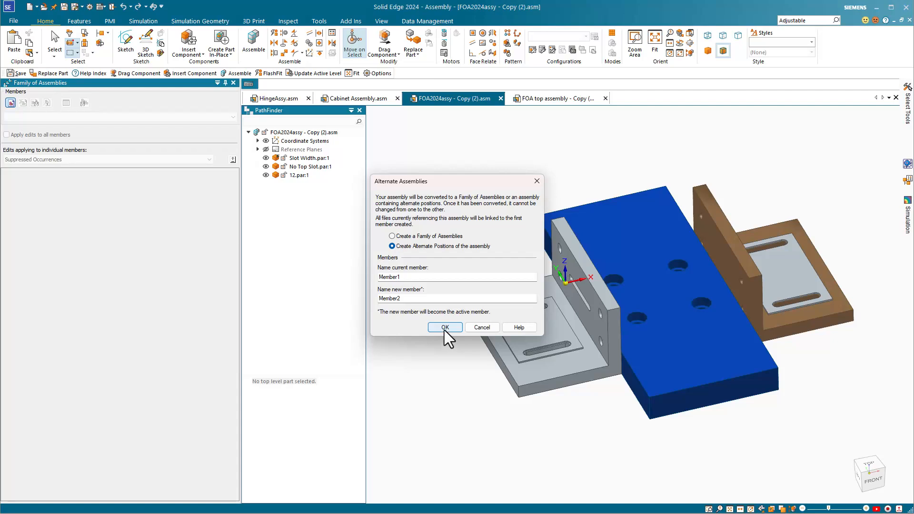
pyautogui.moveTo(402, 277); pyautogui.dragTo(369, 280)
pyautogui.write('Default')
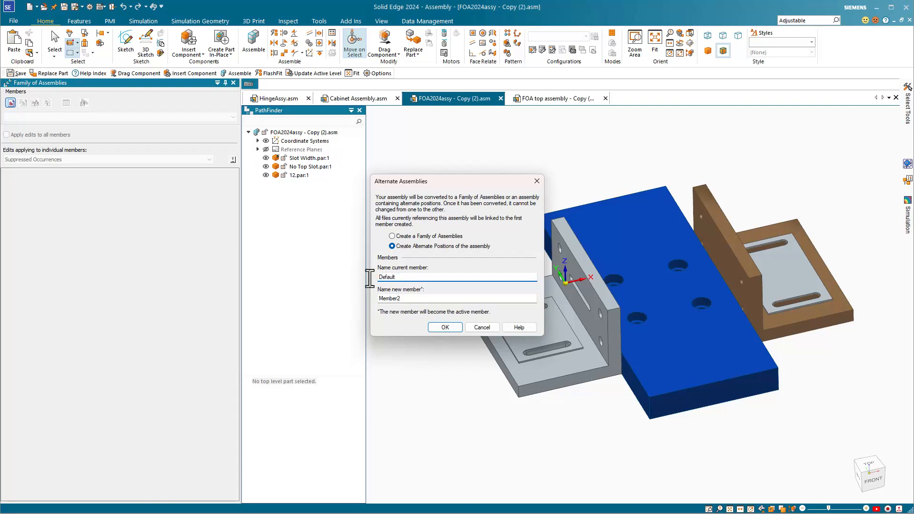
pyautogui.press('Tab')
pyautogui.write('New Member')
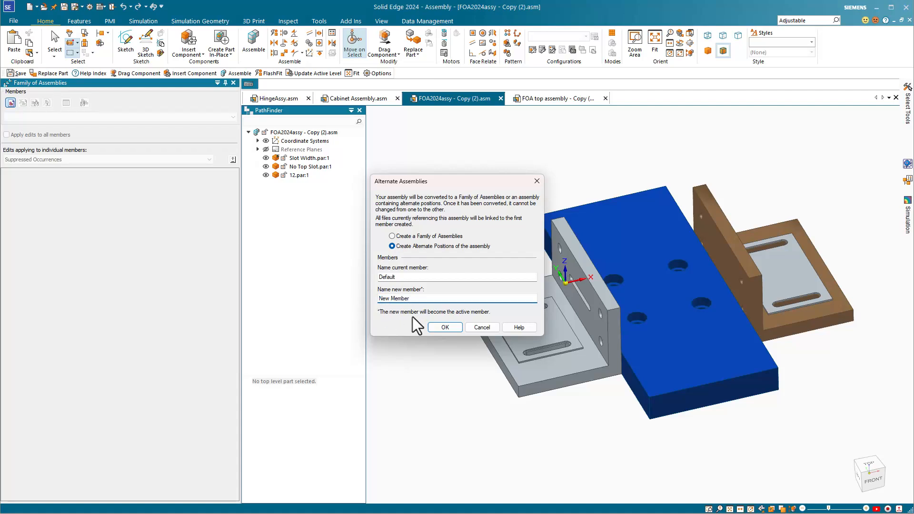
pyautogui.click(444, 327)
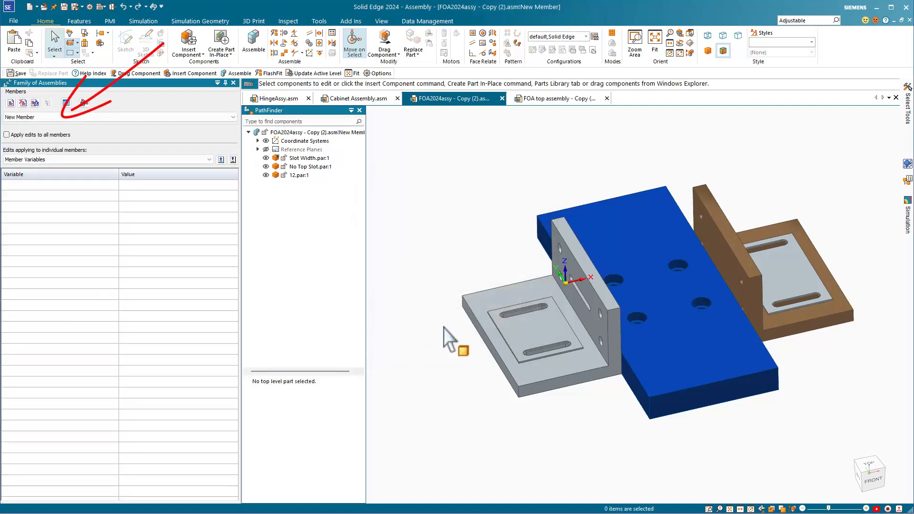
# Review the family's member list and the variables in the Alternate Assemblies Table
pyautogui.click(73, 118)
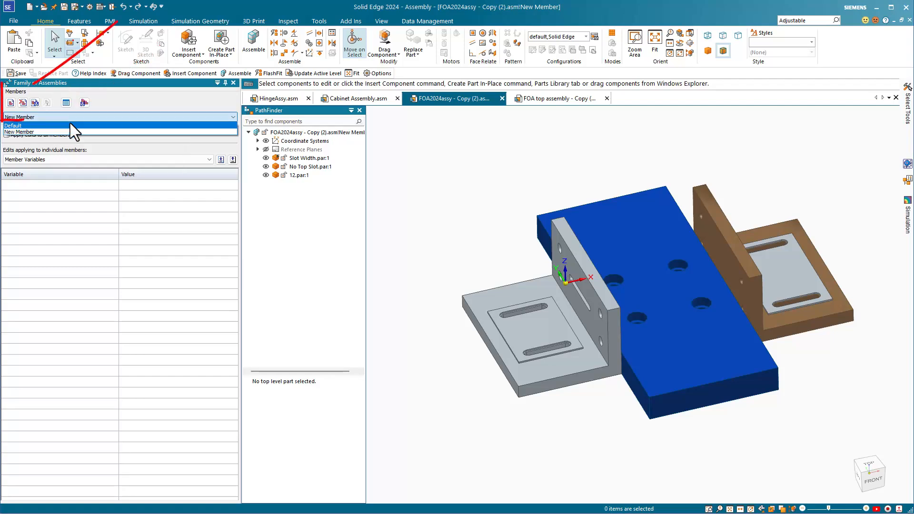
pyautogui.click(130, 112)
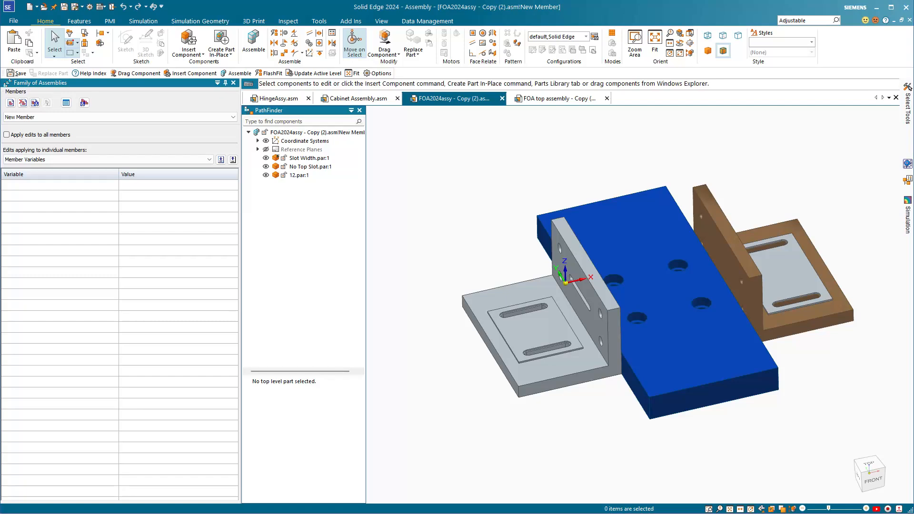
pyautogui.click(65, 104)
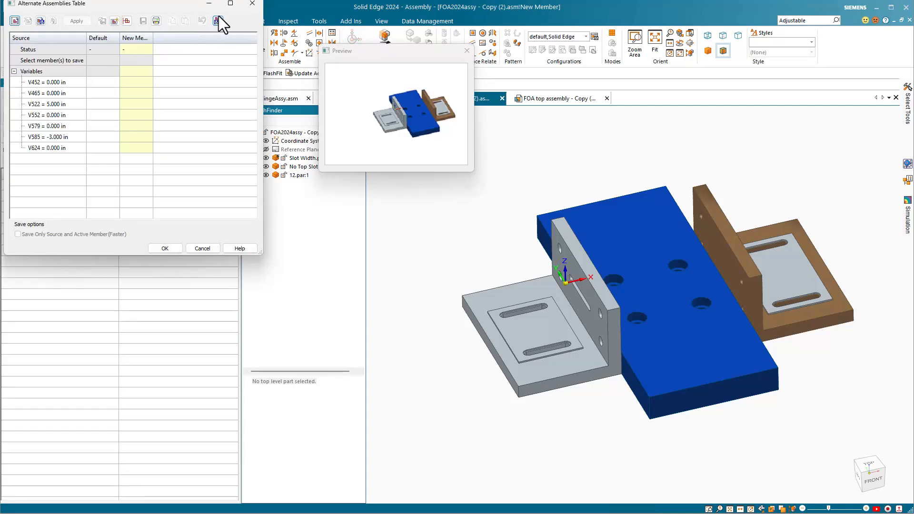
pyautogui.moveTo(168, 4); pyautogui.dragTo(182, 105)
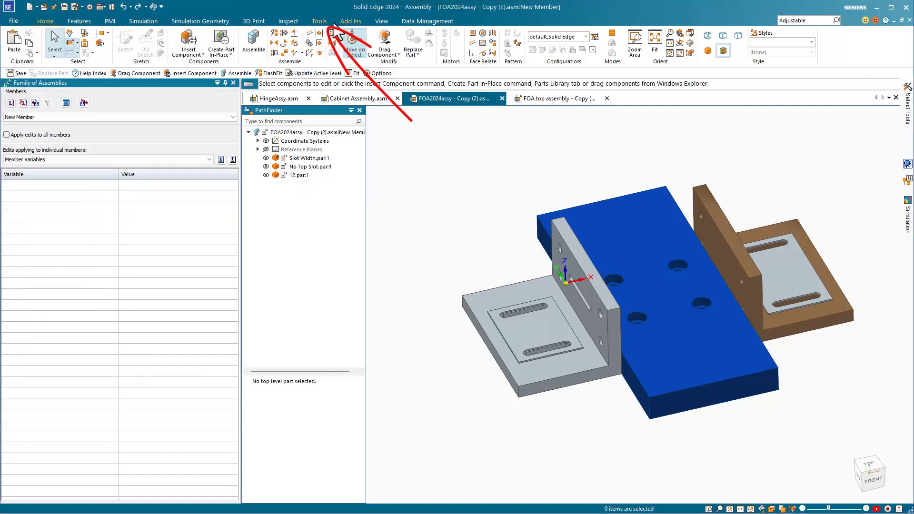
# Expose the offset variable V585 in the variable table and add it to the family's member variables
pyautogui.click(315, 22)
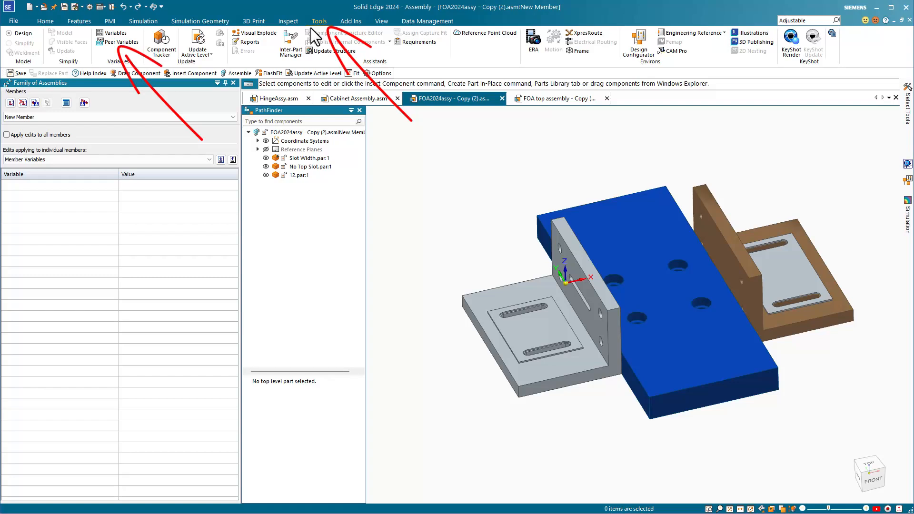
pyautogui.click(112, 33)
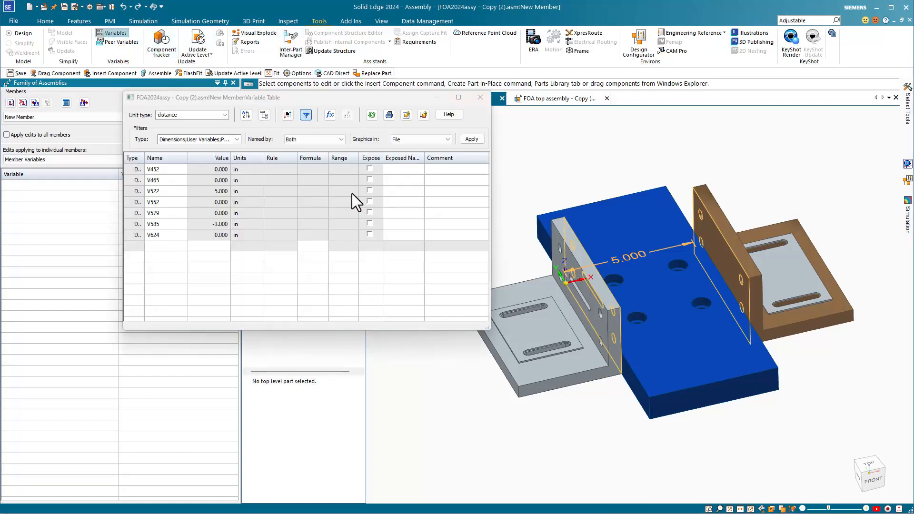
pyautogui.click(369, 223)
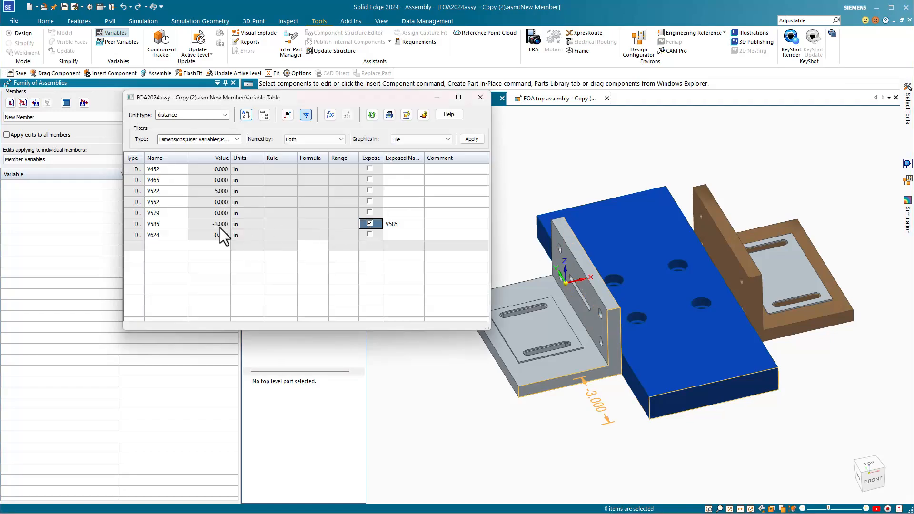
pyautogui.click(155, 226)
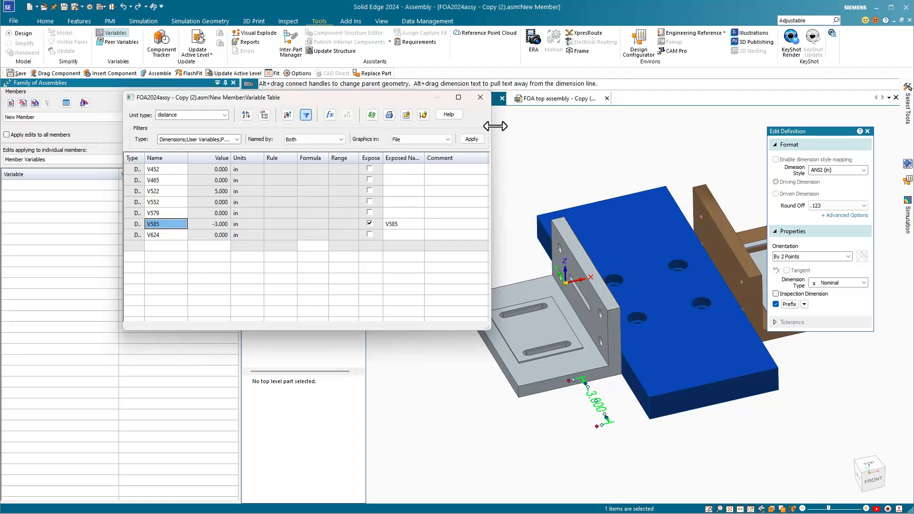
pyautogui.click(479, 100)
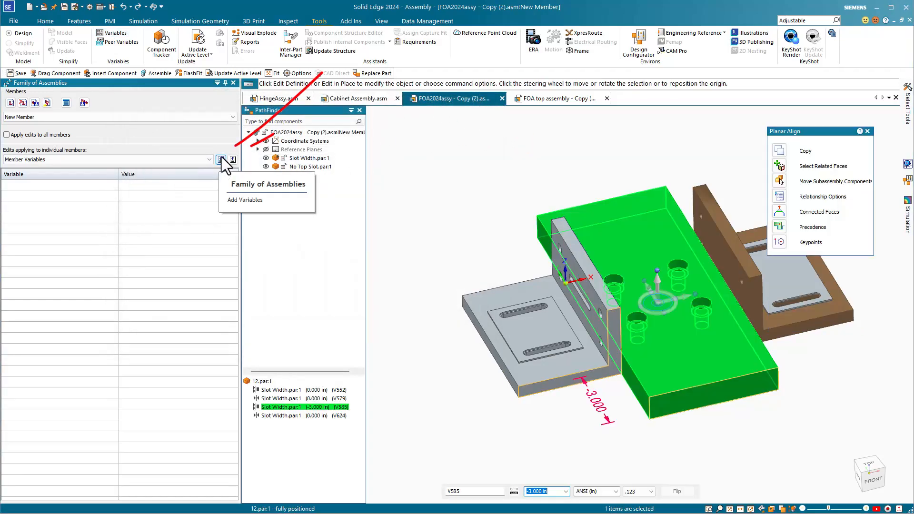
pyautogui.click(221, 159)
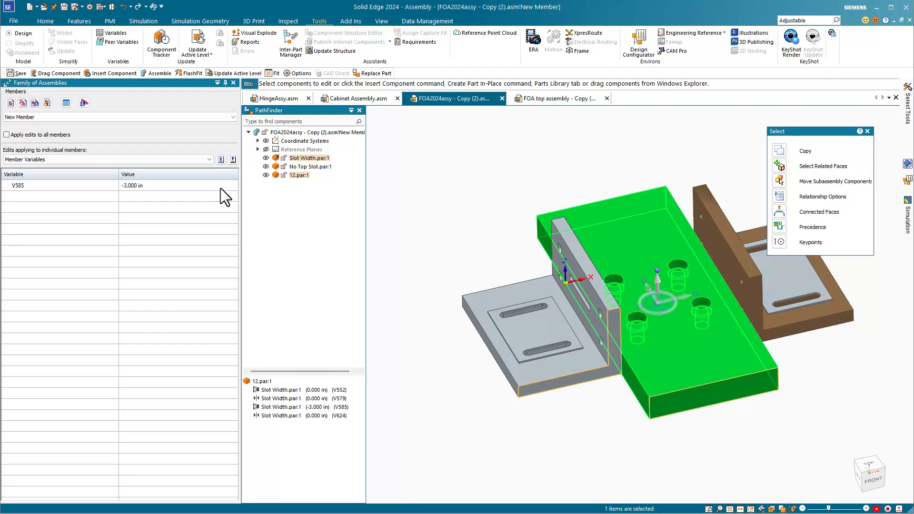
# Add three members named Position1, Position2 and Position3 in the Alternate Assemblies Table
pyautogui.click(65, 101)
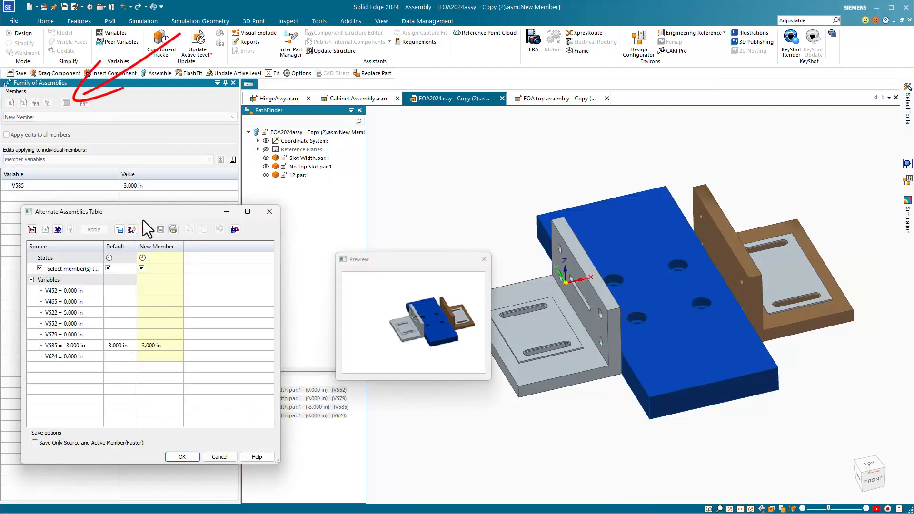
pyautogui.click(32, 229)
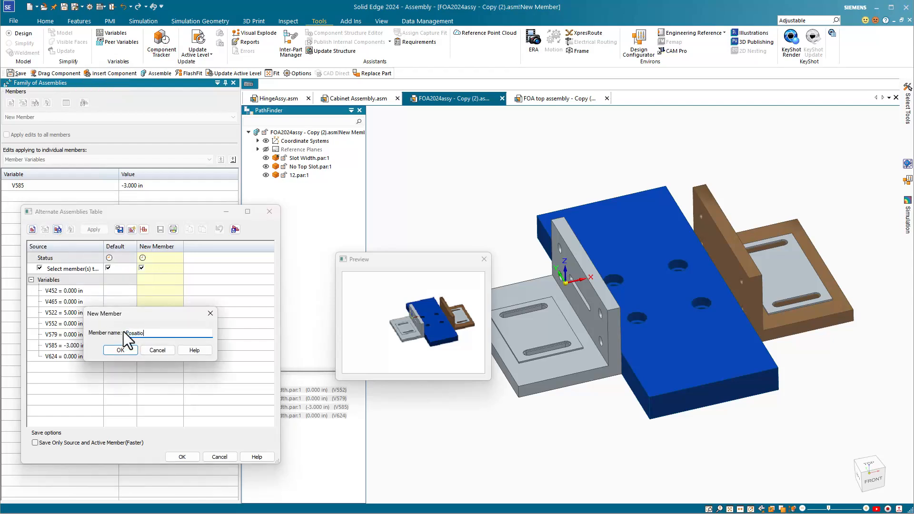
pyautogui.write('Position1')
pyautogui.press('Return')
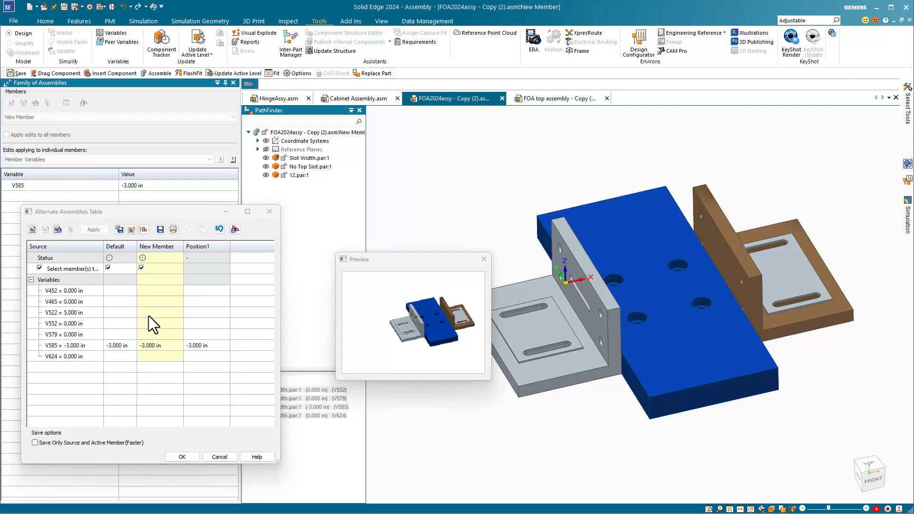
pyautogui.click(32, 228)
pyautogui.write('ition2')
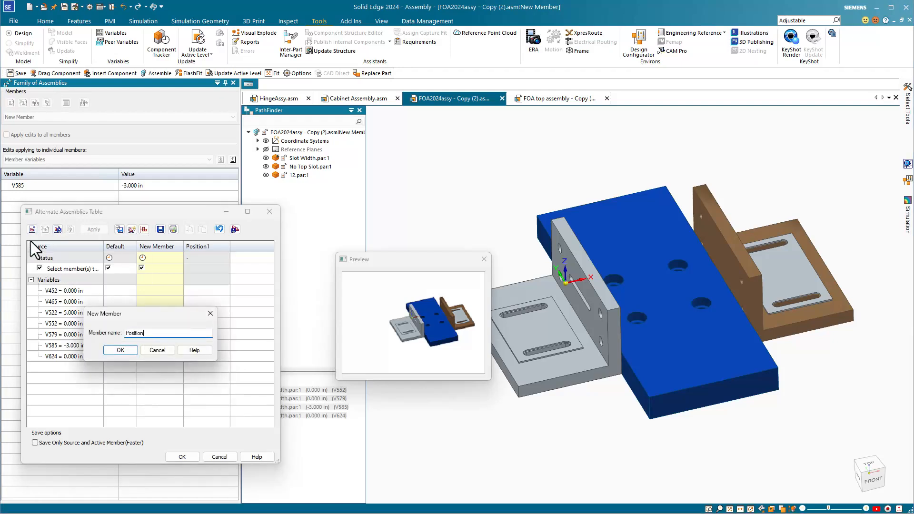
pyautogui.press('Return')
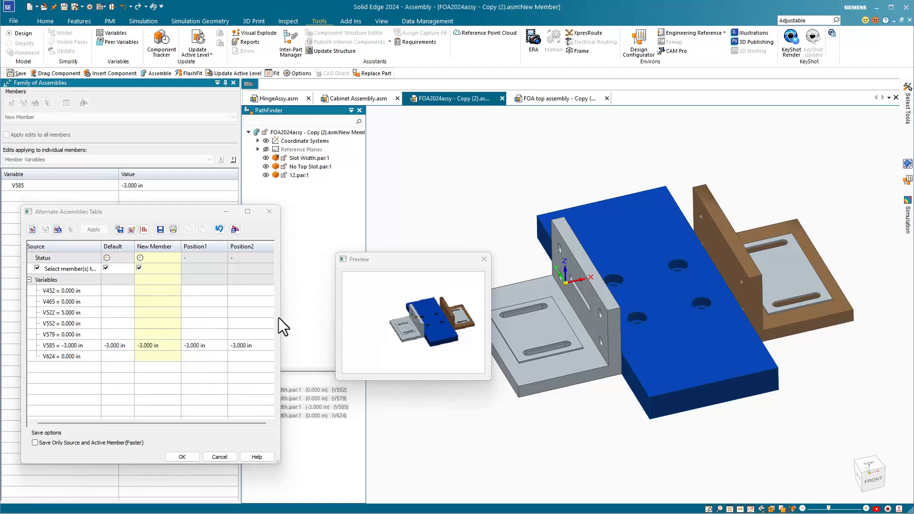
pyautogui.moveTo(281, 317); pyautogui.dragTo(355, 317)
pyautogui.moveTo(393, 259); pyautogui.dragTo(460, 126)
pyautogui.click(32, 228)
pyautogui.write('Position3')
pyautogui.press('Return')
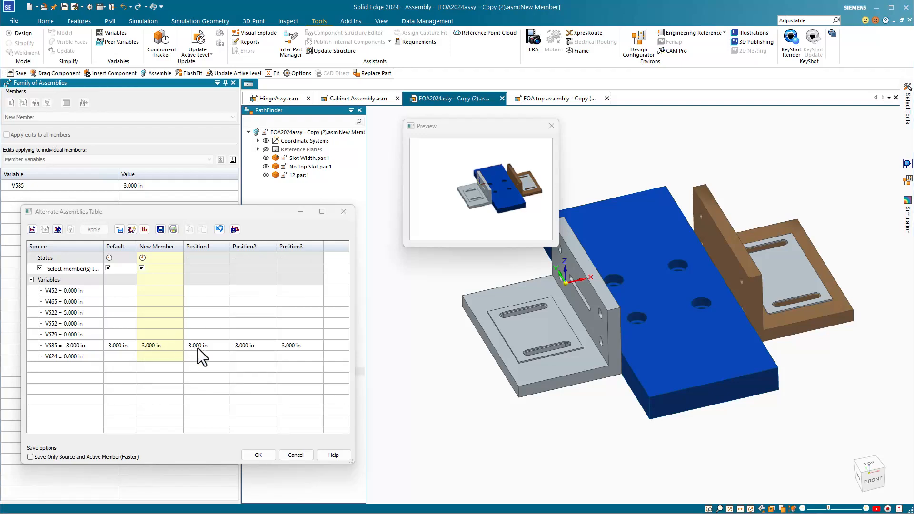
# Set V585 to -2.5 in for Position1, -0.5 in for Position2 and -0.75 in for Position3, and apply the table
pyautogui.click(198, 346)
pyautogui.click(198, 346)
pyautogui.write('-2.5')
pyautogui.click(243, 346)
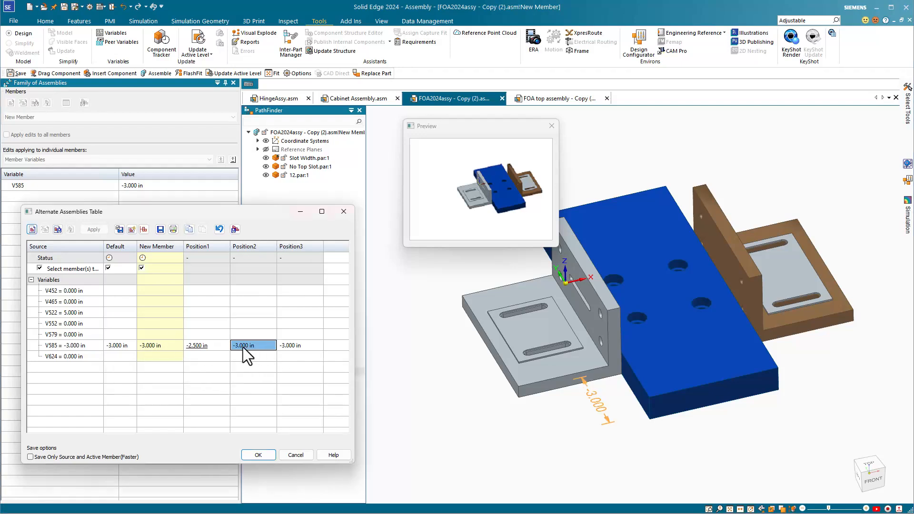
pyautogui.write('-0.5')
pyautogui.press('Return')
pyautogui.click(292, 343)
pyautogui.write('-')
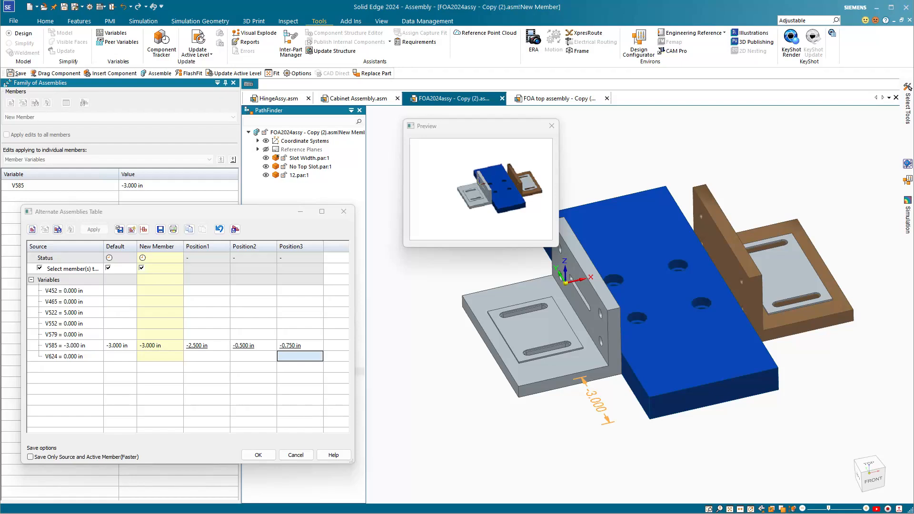
pyautogui.click(258, 455)
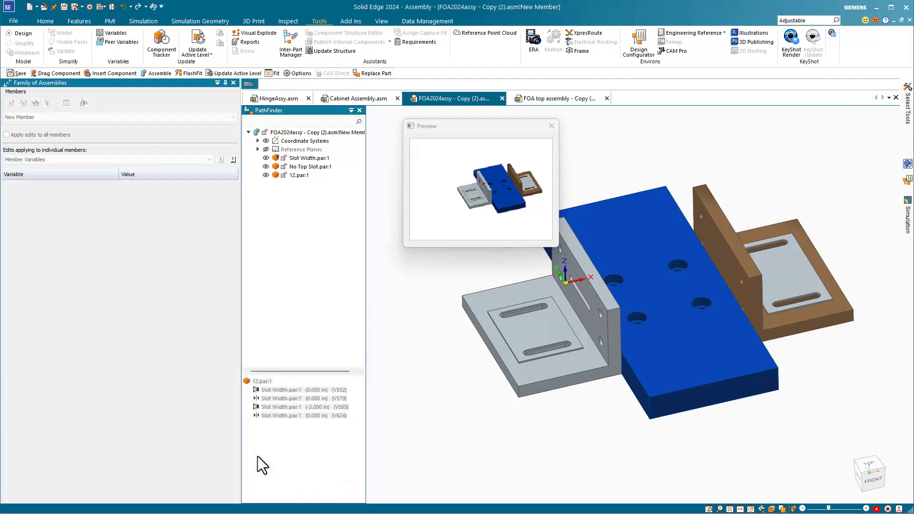
# Activate members Position1, Position2 and Position3 in turn to examine the blue plate's offset in each
pyautogui.click(137, 116)
pyautogui.click(121, 140)
pyautogui.click(127, 122)
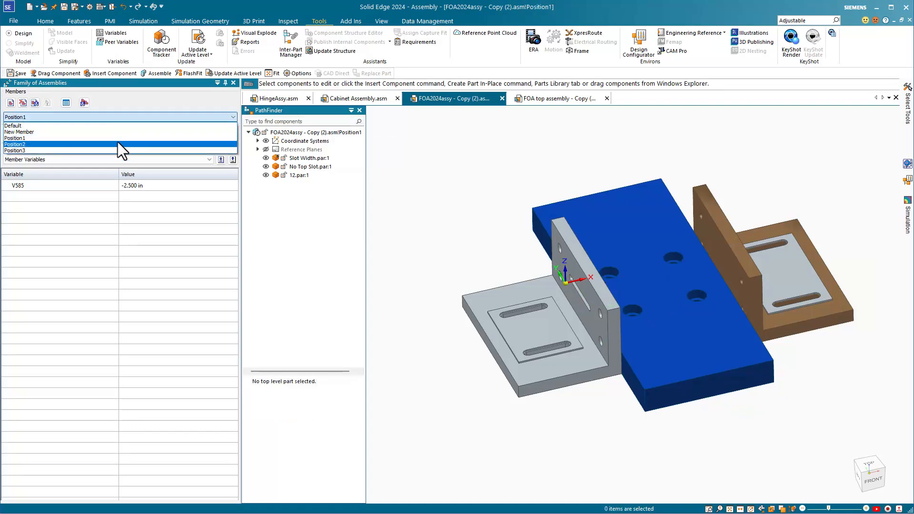
pyautogui.click(119, 144)
pyautogui.click(133, 119)
pyautogui.click(119, 149)
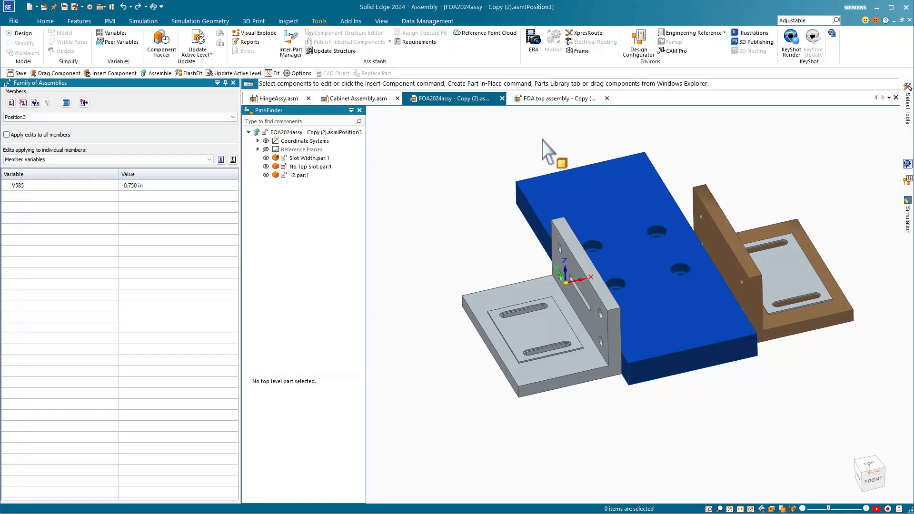
# Convert FOA top assembly - Copy (2).asm to a family of assemblies with members Member1 and Member2, and show the active member's Occurrence Overrides
pyautogui.click(559, 97)
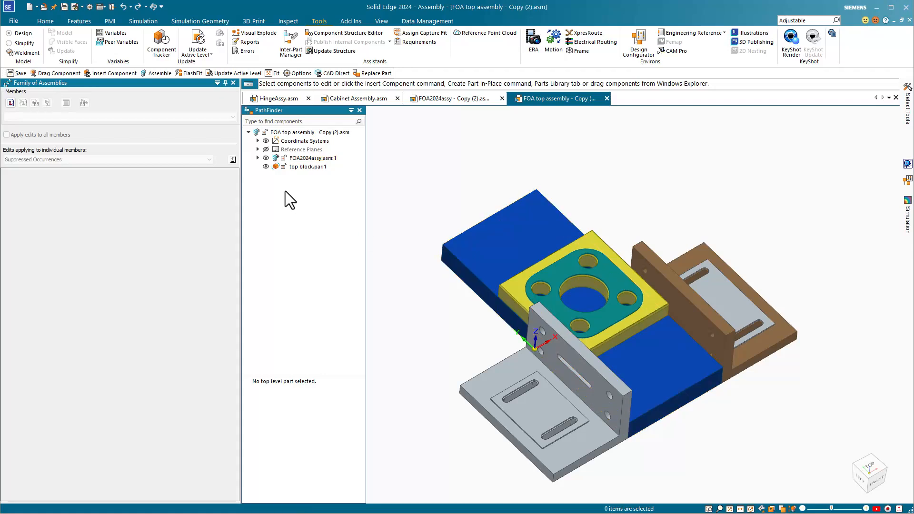
pyautogui.click(10, 102)
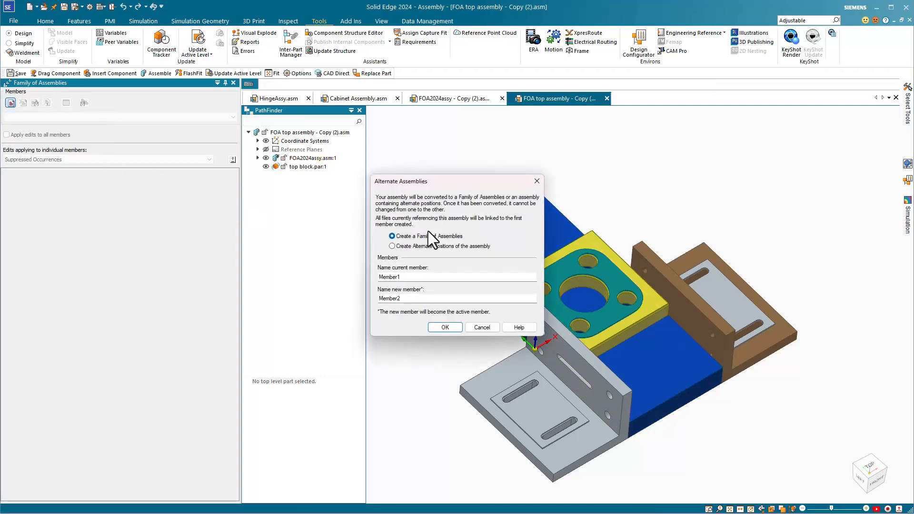
pyautogui.click(446, 330)
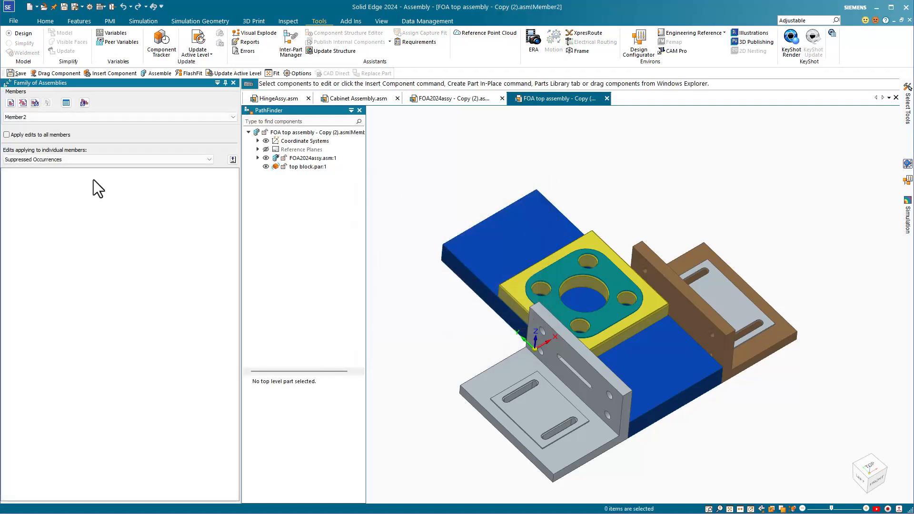
pyautogui.click(75, 158)
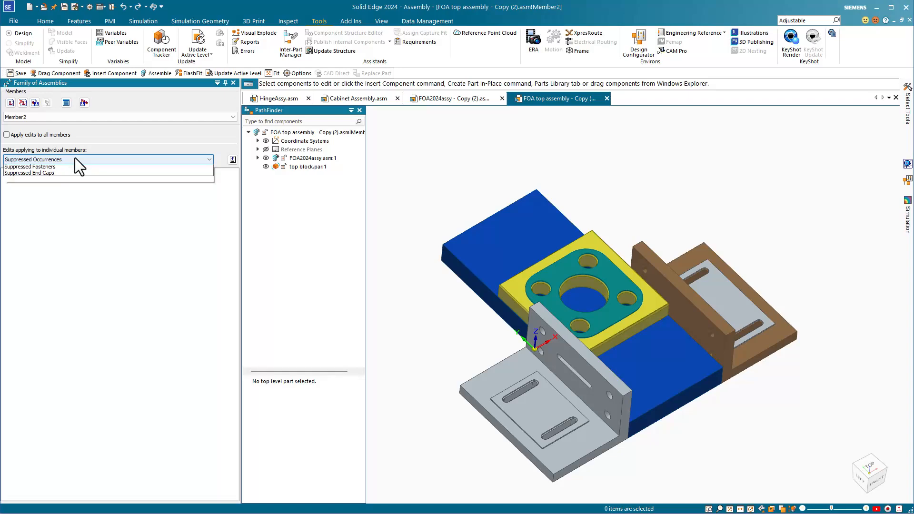
pyautogui.click(30, 175)
# Replace the grey Slot Width bracket in Member2 with the family of parts member Both - No Washer Plate
pyautogui.click(484, 386)
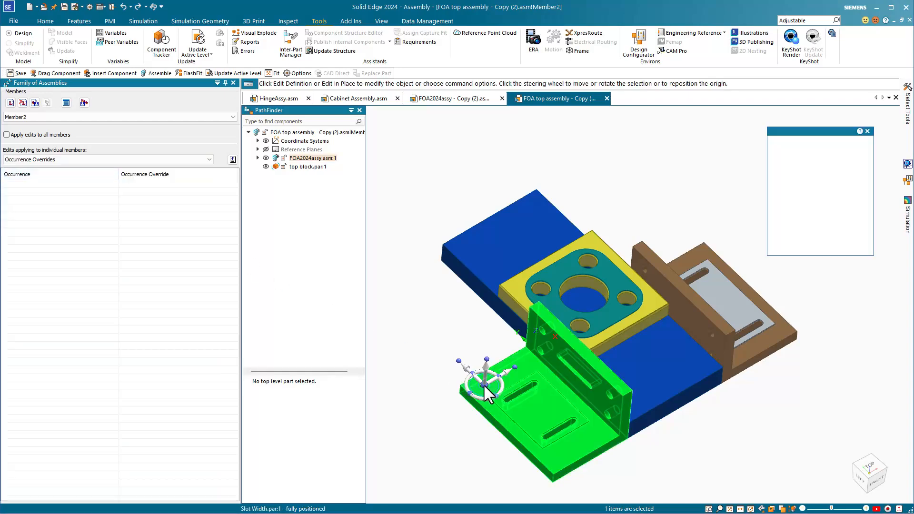
pyautogui.rightClick(484, 384)
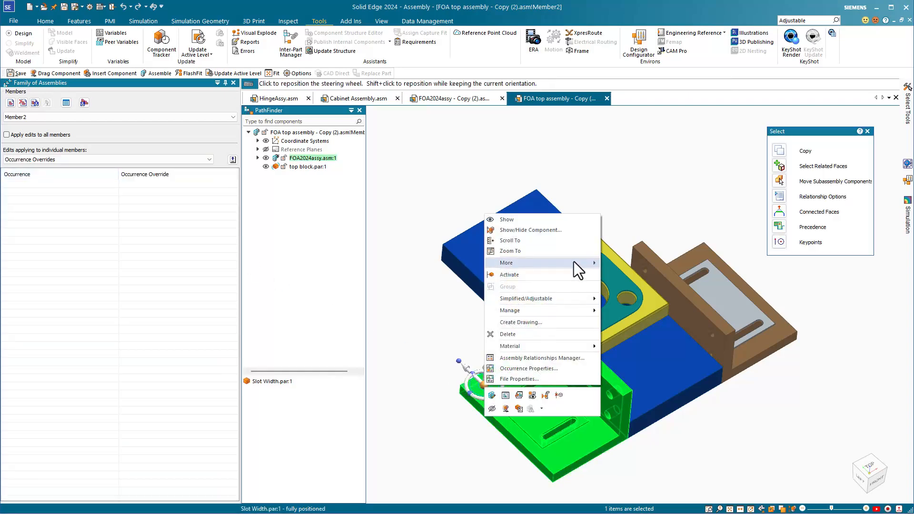
pyautogui.moveTo(573, 261)
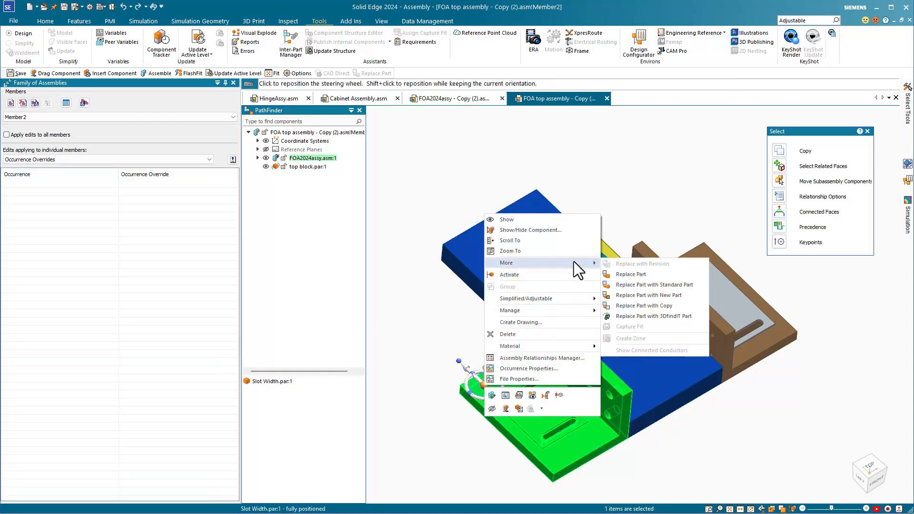
pyautogui.click(627, 274)
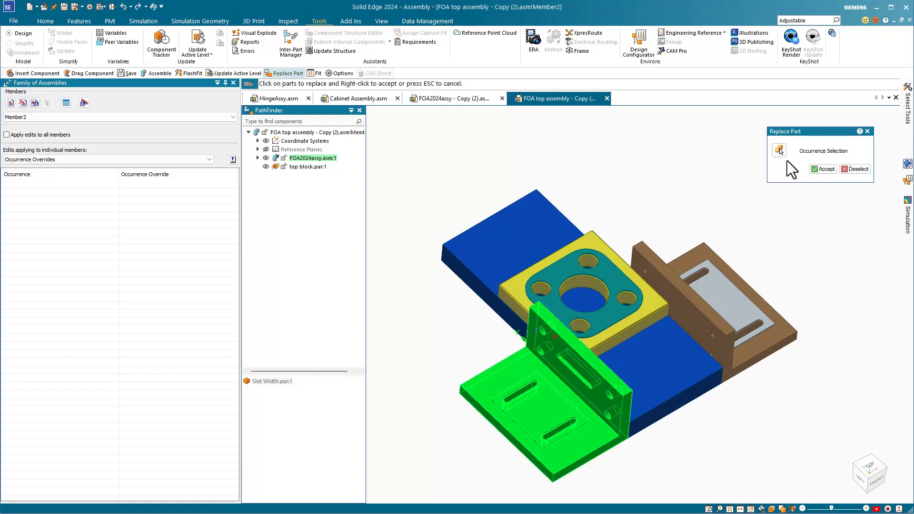
pyautogui.click(825, 172)
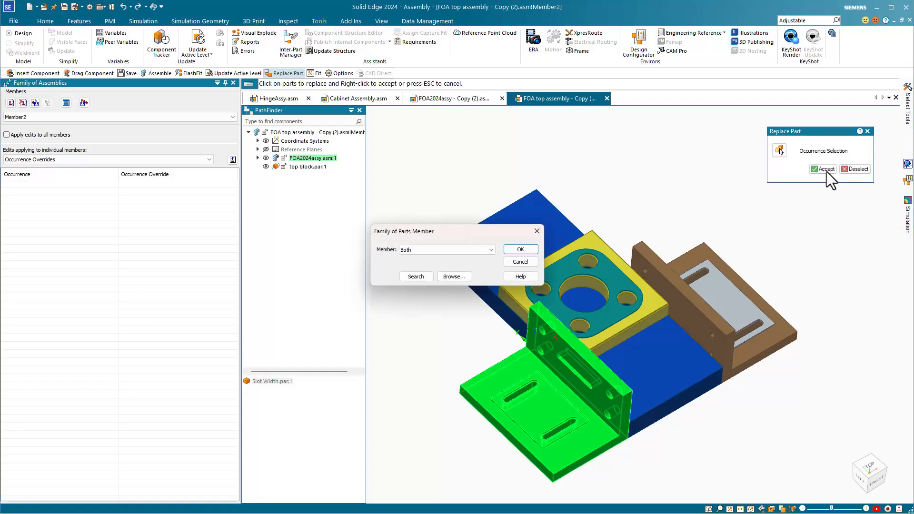
pyautogui.click(461, 250)
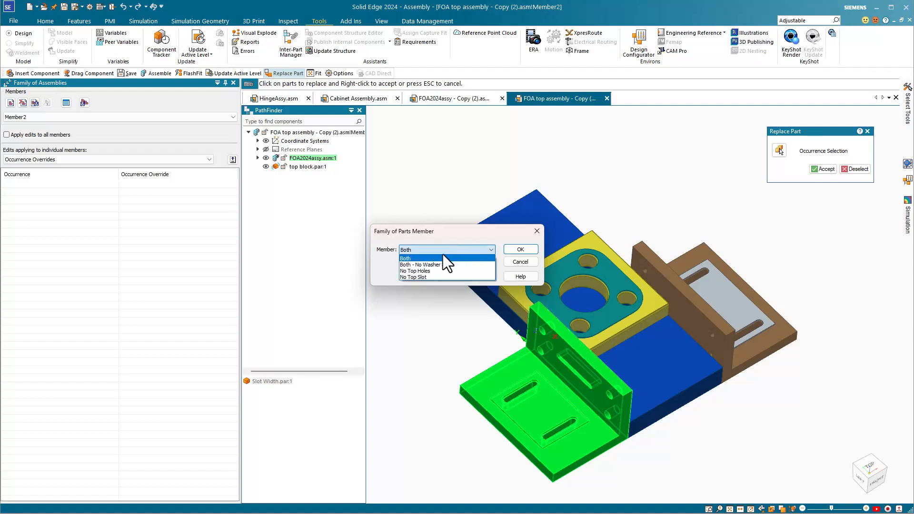
pyautogui.click(436, 264)
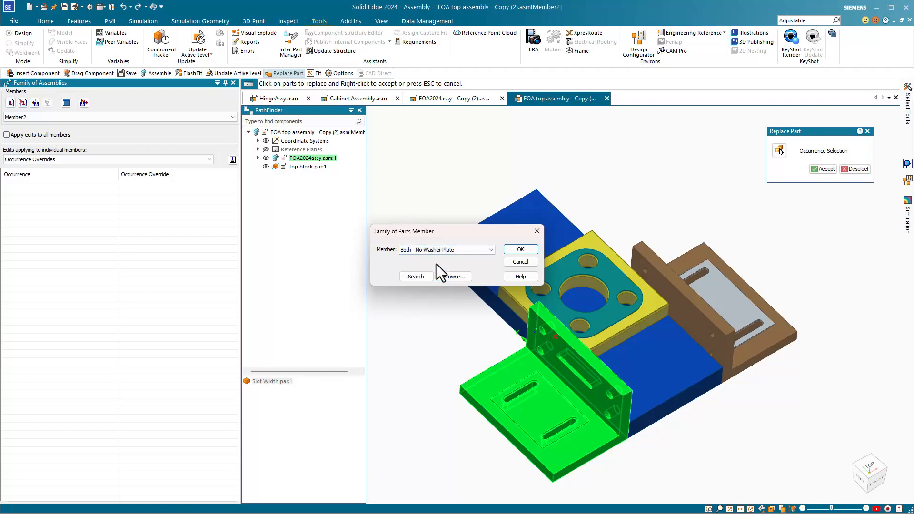
pyautogui.click(518, 250)
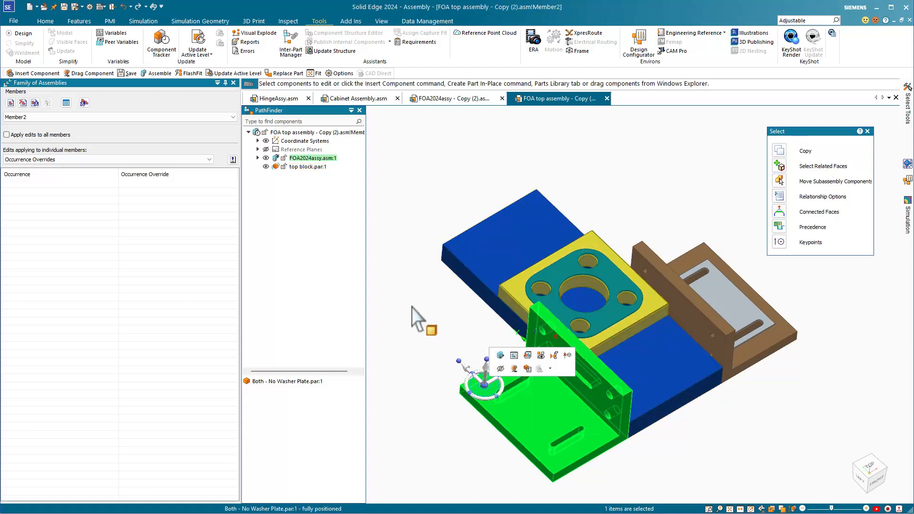
# Replace the Both - No Washer Plate bracket with the family of parts member Slot Width
pyautogui.click(45, 21)
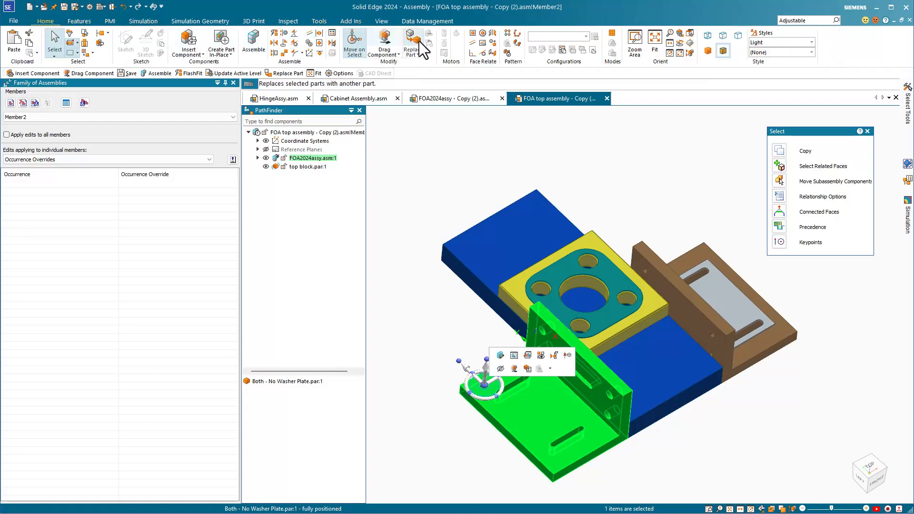
pyautogui.click(415, 53)
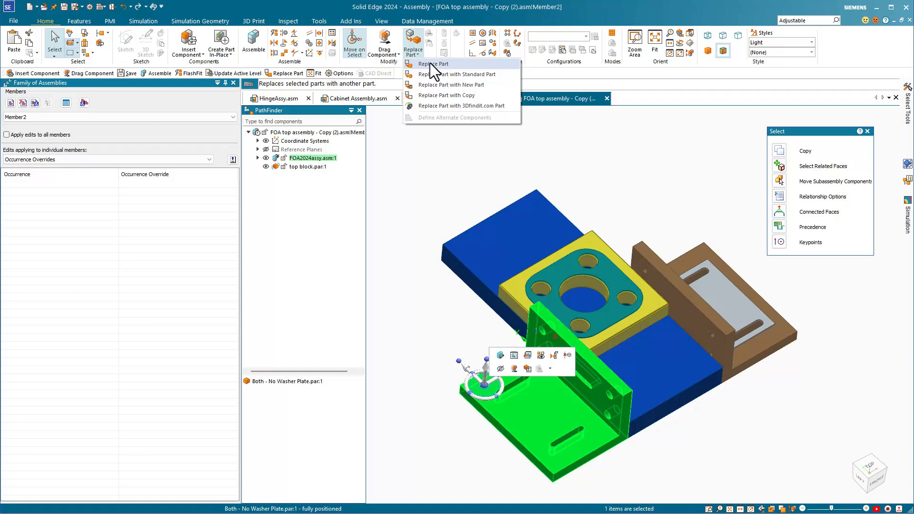
pyautogui.click(431, 64)
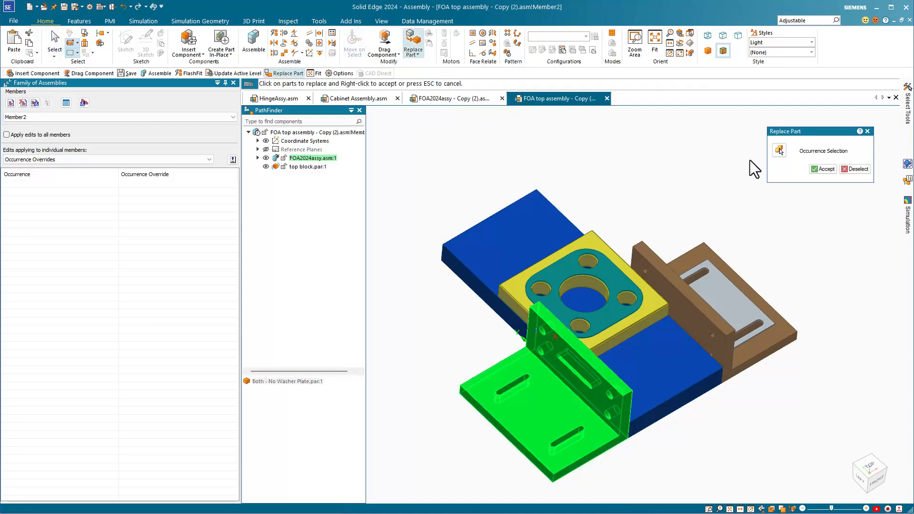
pyautogui.click(823, 169)
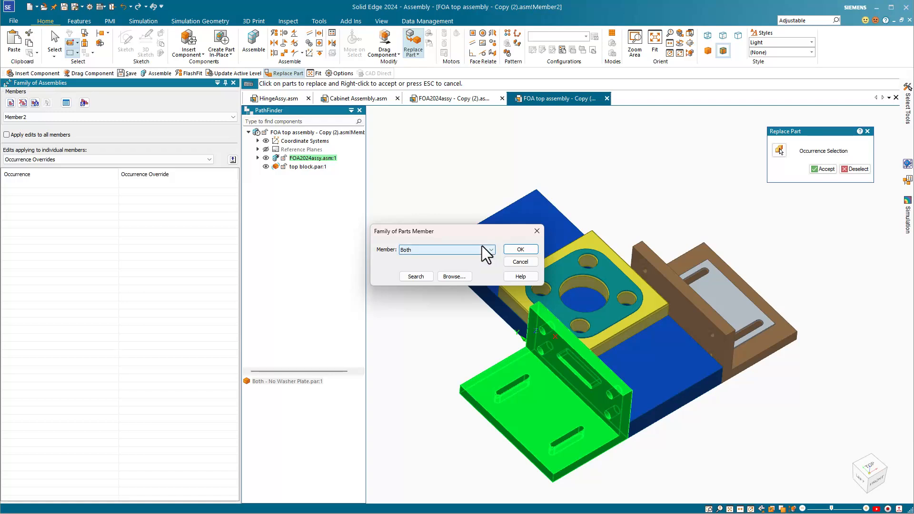
pyautogui.click(482, 245)
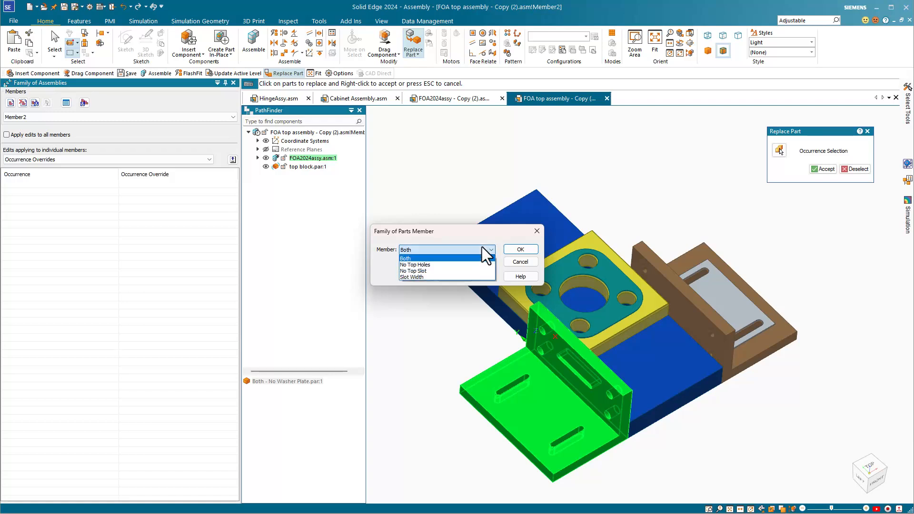
pyautogui.click(456, 270)
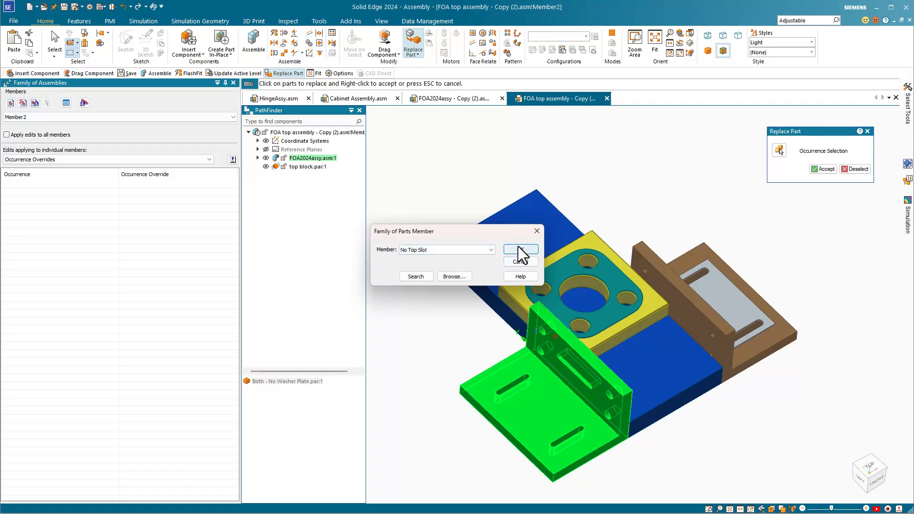
pyautogui.click(454, 253)
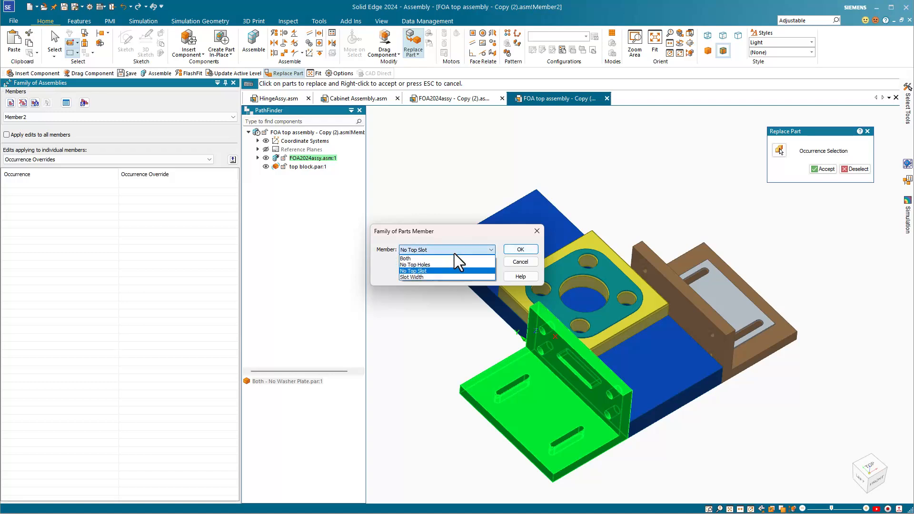
pyautogui.click(430, 277)
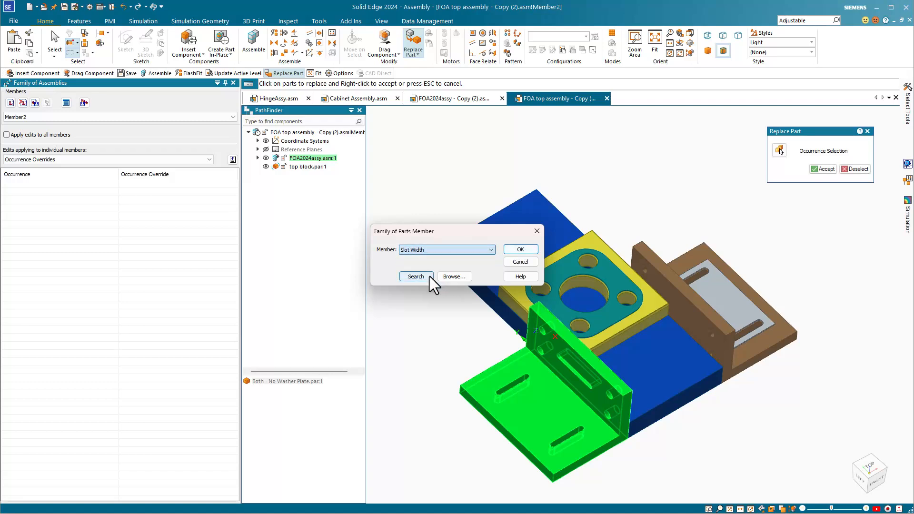
pyautogui.click(519, 249)
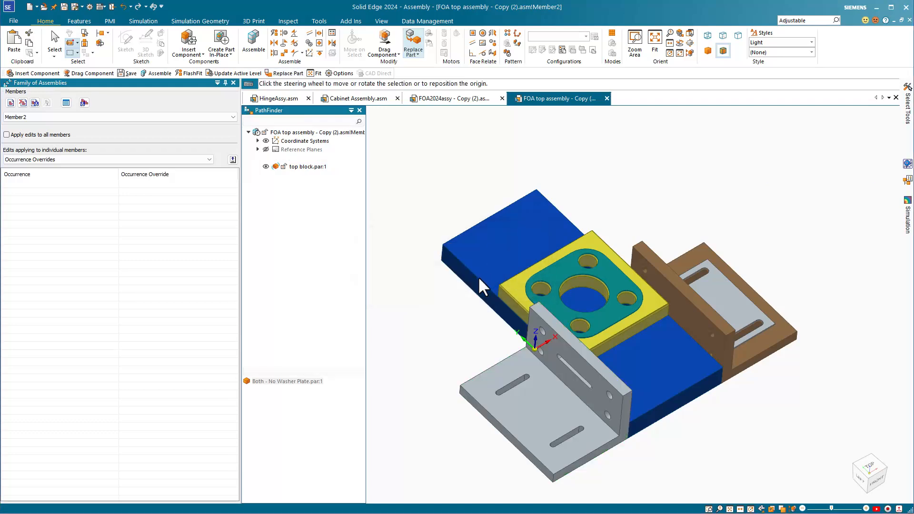
# Switch to FOA2024assy - Copy (2).asm and create a drawing of it from ANSI Inch Draft.dft with the Drawing View Creation Wizard
pyautogui.click(233, 83)
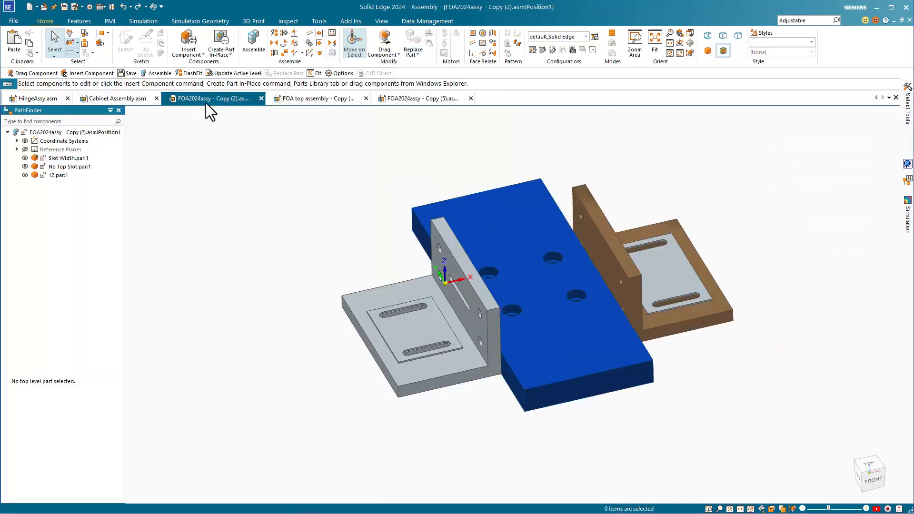
pyautogui.click(37, 7)
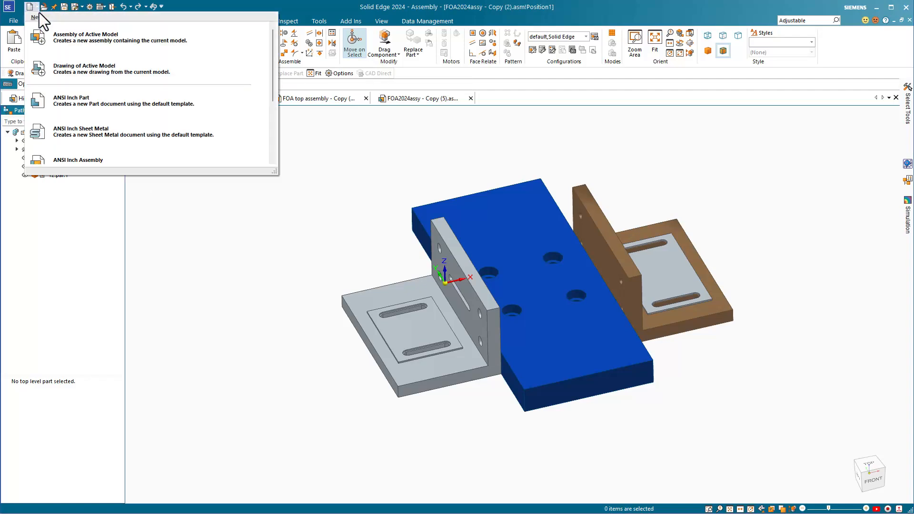
pyautogui.click(74, 63)
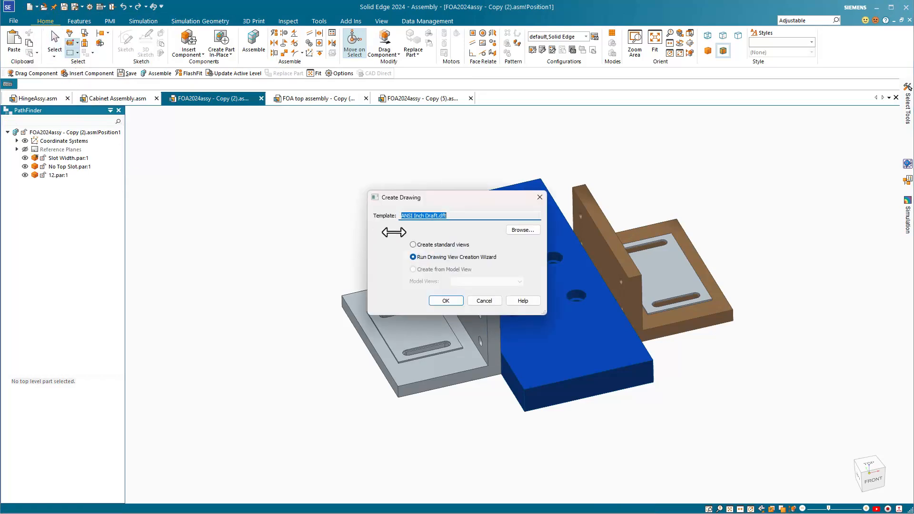
pyautogui.click(445, 301)
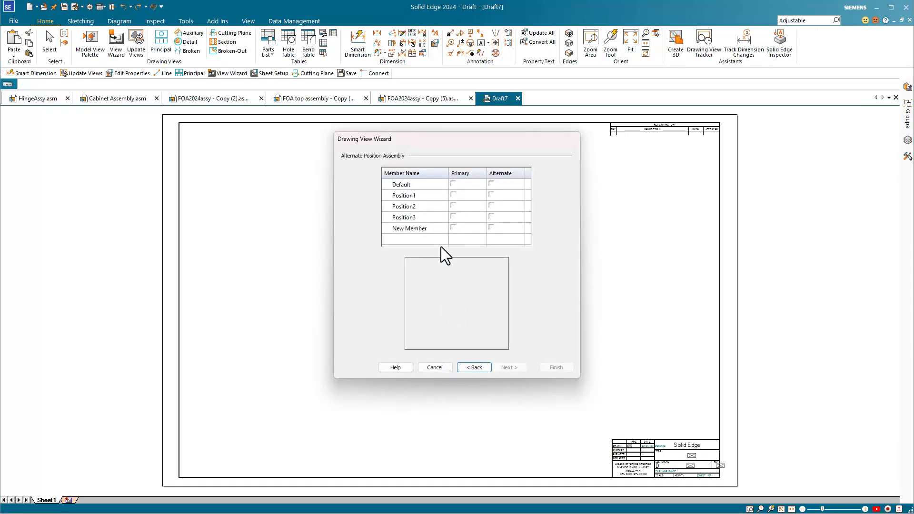
# Set Position1 as the primary member and New Member as the alternate, and place the isometric view on the sheet
pyautogui.click(454, 195)
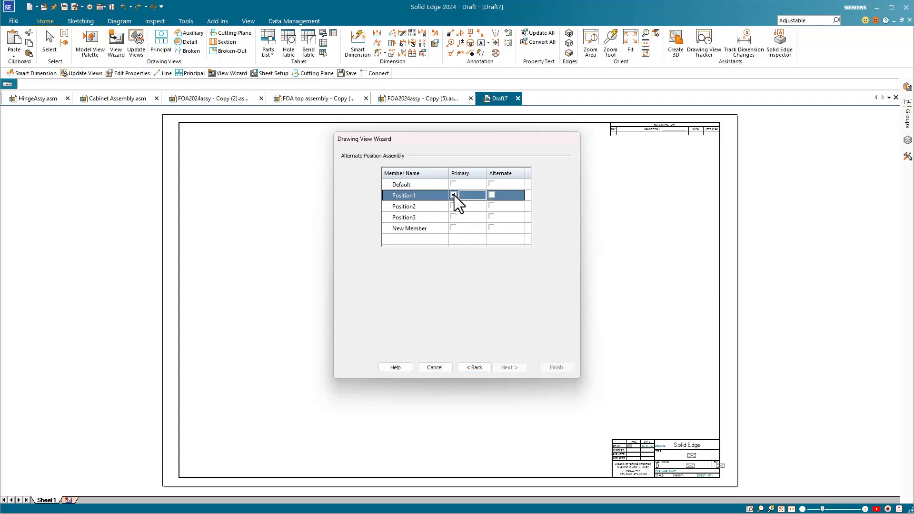
pyautogui.click(491, 227)
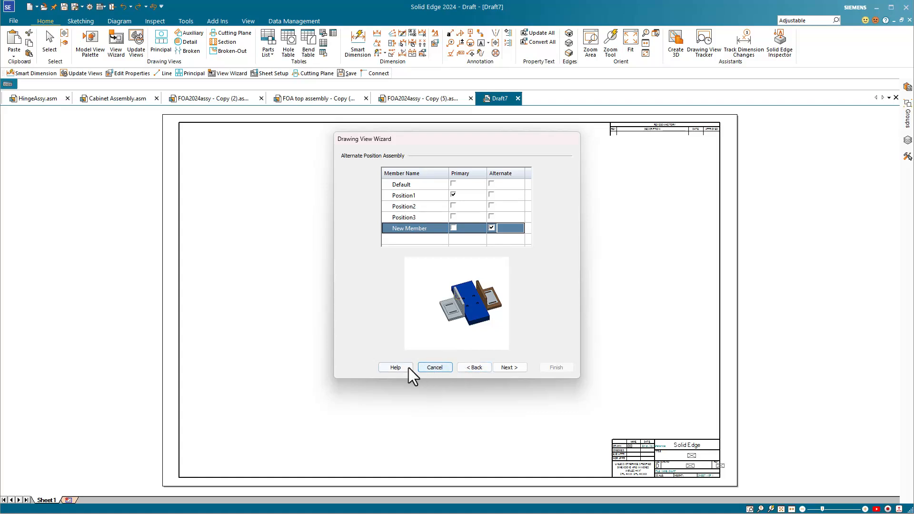
pyautogui.click(514, 367)
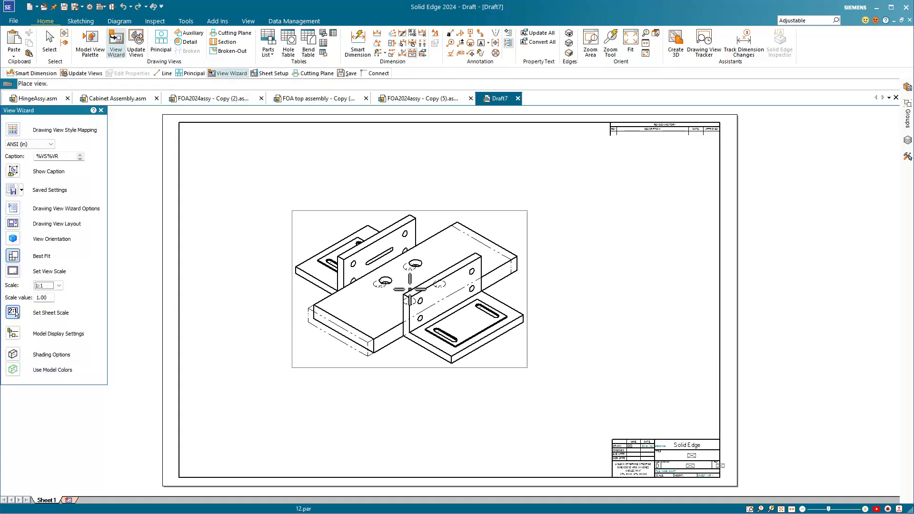
pyautogui.click(409, 289)
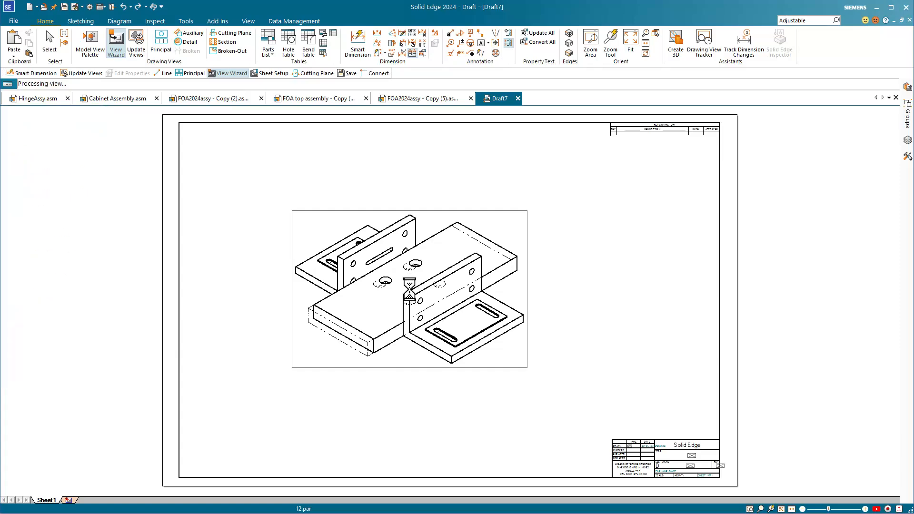